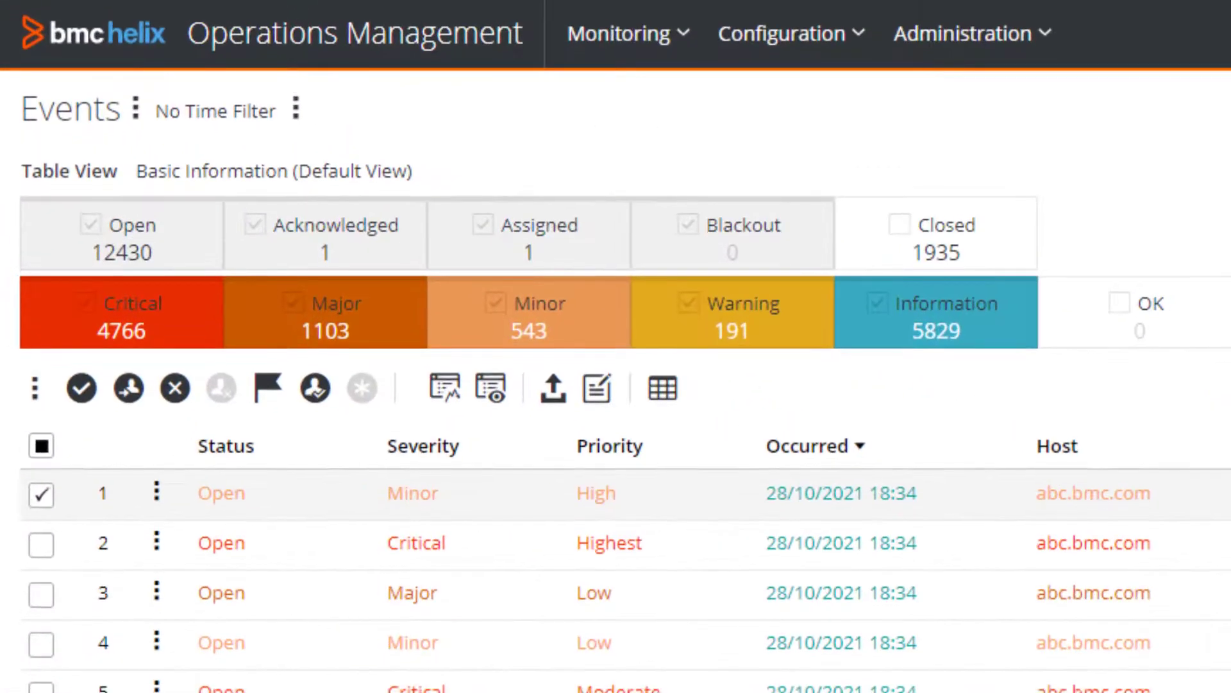
Start a new event policy under Configuration > Event Policies and name it 'Demo Policy'
{"action": "left_click", "coordinate": [821, 37]}
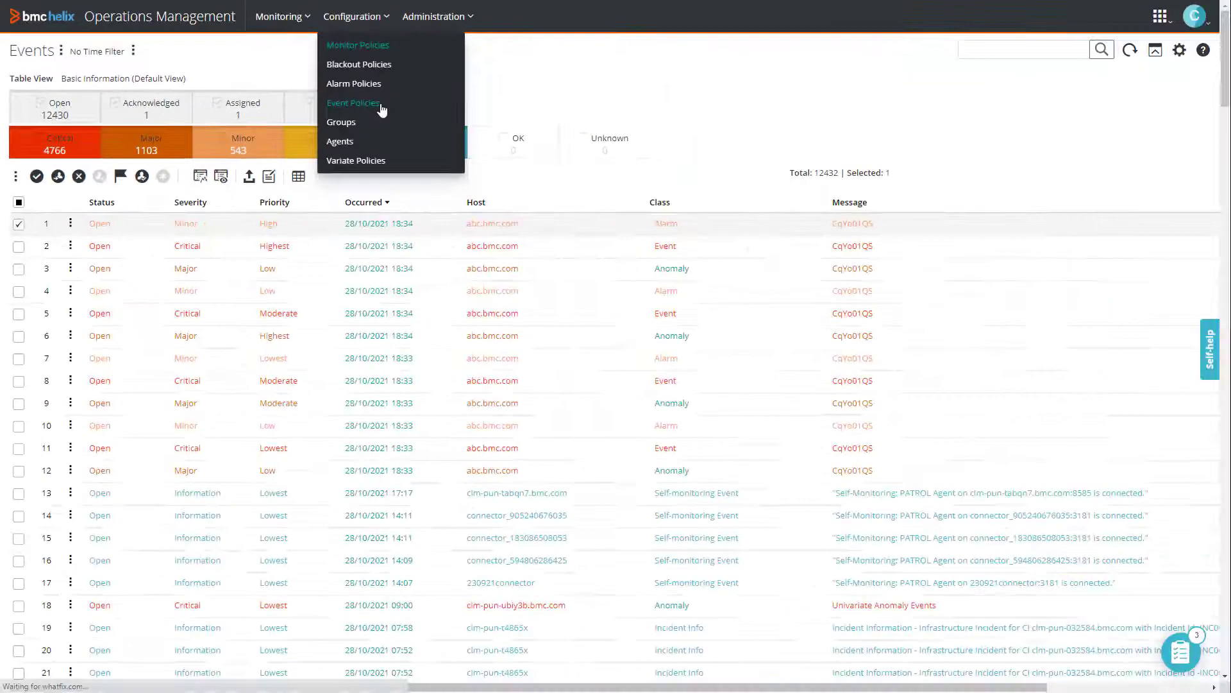
{"action": "left_click", "coordinate": [844, 230]}
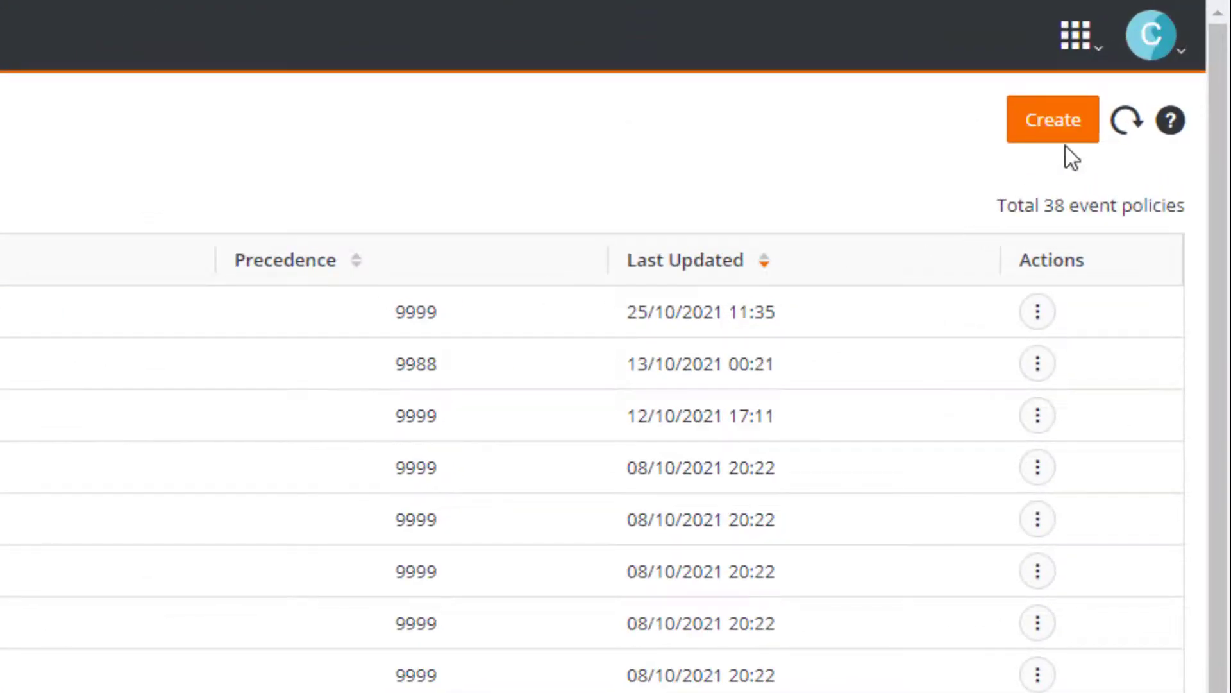
{"action": "left_click", "coordinate": [1062, 132]}
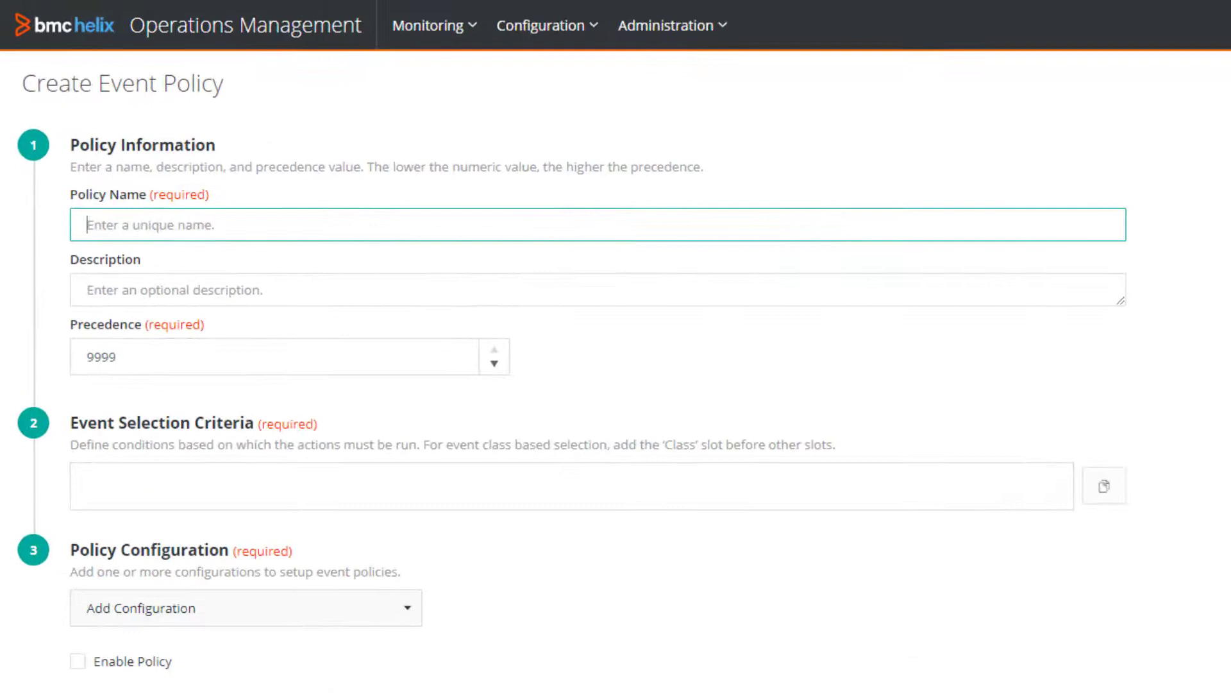
{"action": "type", "text": "Demo"}
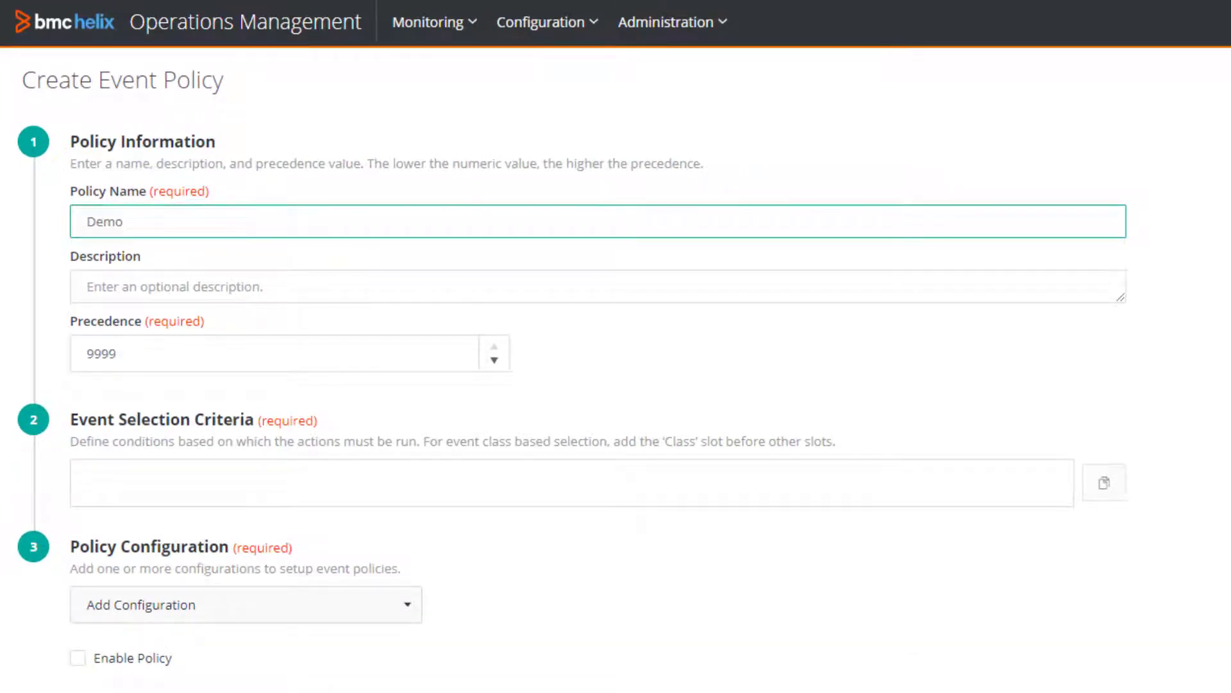
{"action": "type", "text": " Policy"}
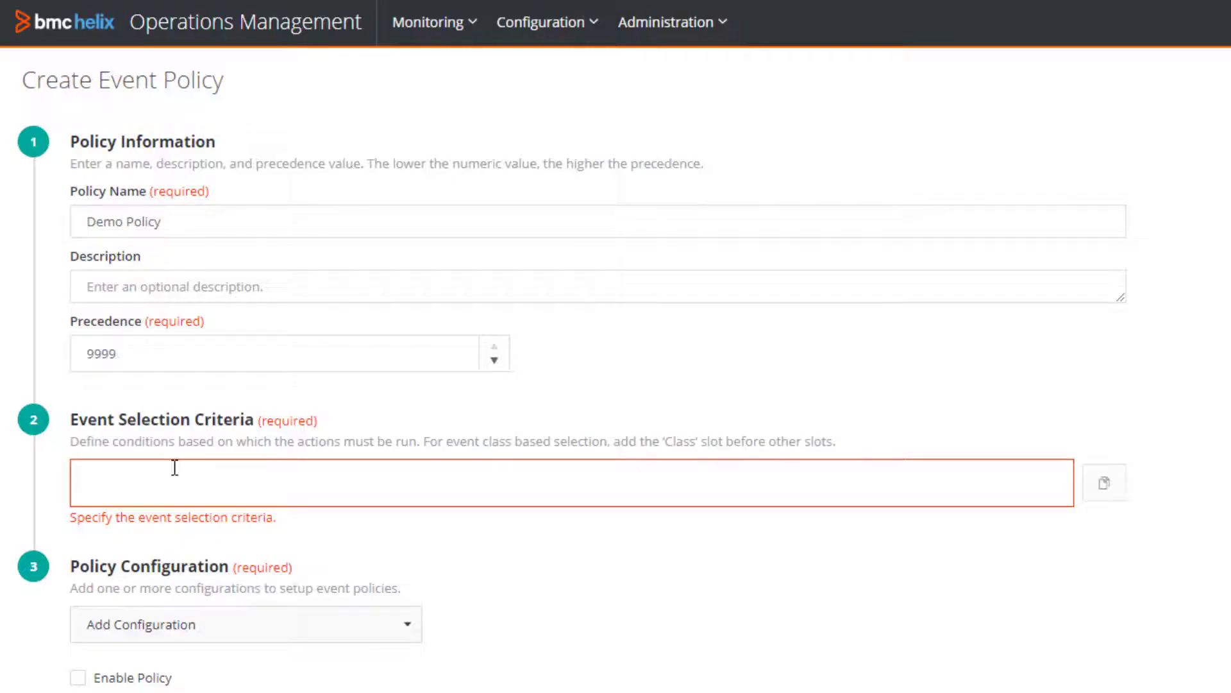
Add the first selection criterion: Class Equals Monitor Event
{"action": "left_click", "coordinate": [173, 468]}
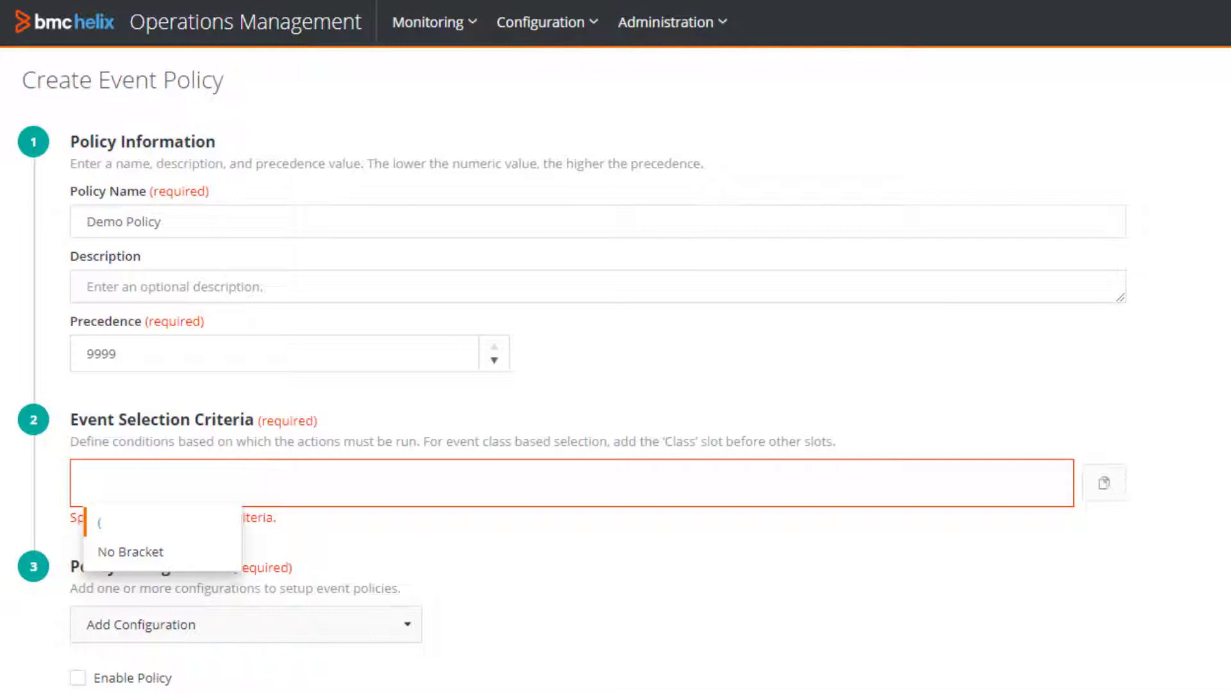
{"action": "key", "text": "Down"}
{"action": "key", "text": "Return"}
{"action": "key", "text": "Return"}
Join a second criterion with AND: Status Equals Open
{"action": "key", "text": "Return"}
{"action": "type", "text": "Monitor"}
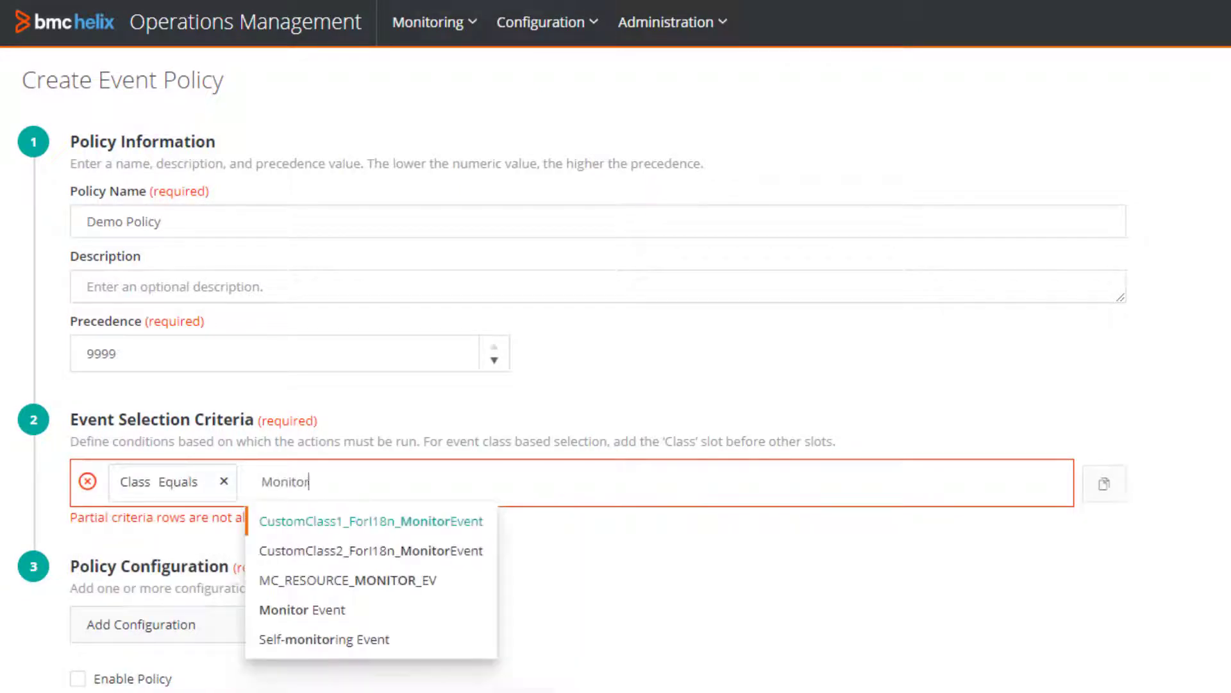
{"action": "key", "text": "Down"}
{"action": "key", "text": "Down"}
{"action": "key", "text": "Down"}
{"action": "key", "text": "Return"}
{"action": "key", "text": "Down"}
{"action": "key", "text": "Return"}
{"action": "key", "text": "Return"}
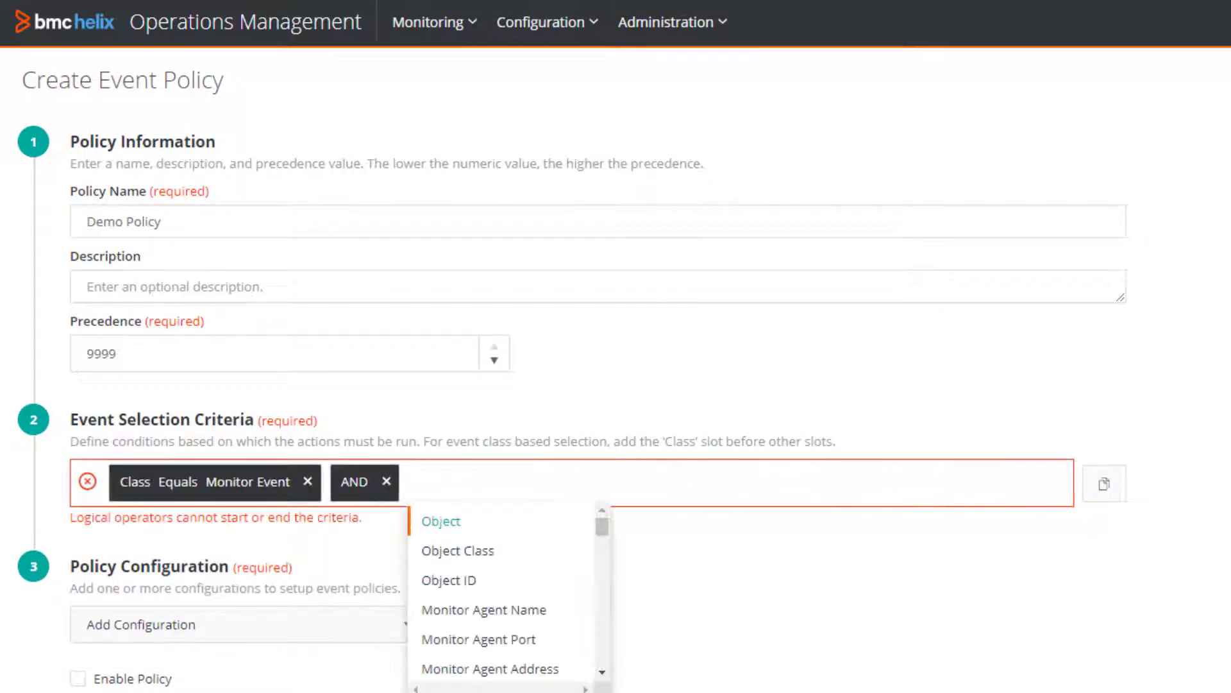
{"action": "type", "text": "Status"}
{"action": "key", "text": "Return"}
{"action": "key", "text": "Return"}
{"action": "key", "text": "Return"}
{"action": "key", "text": "Escape"}
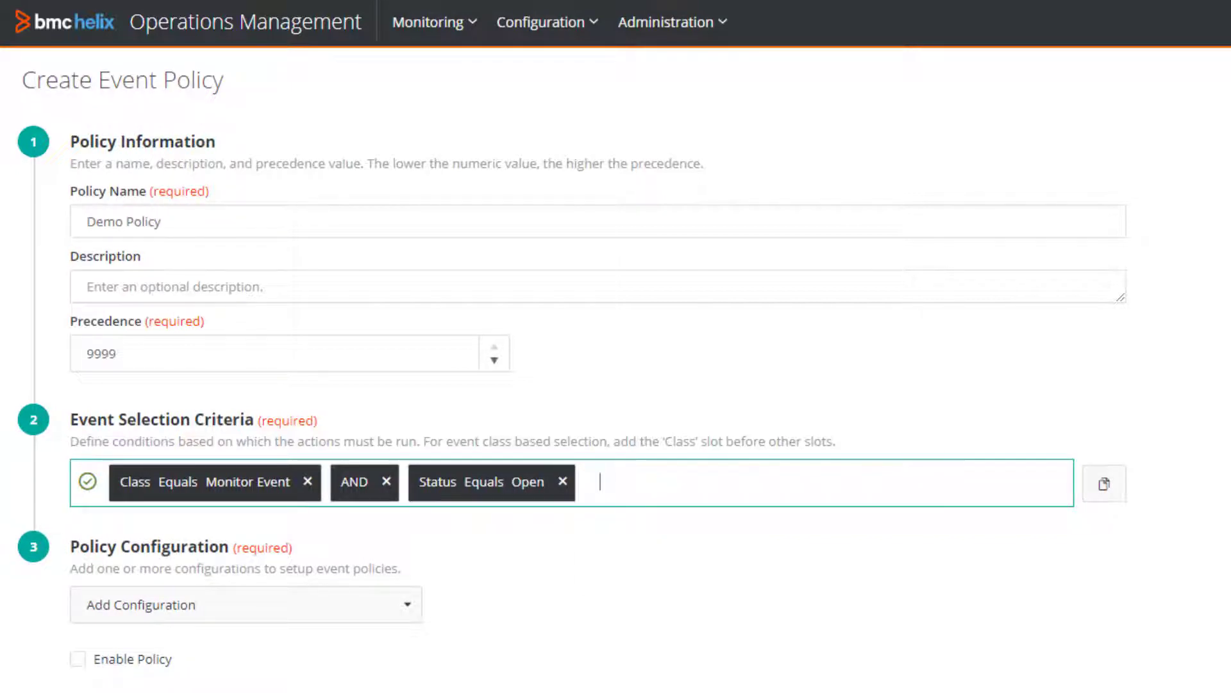
{"action": "left_click", "coordinate": [394, 618]}
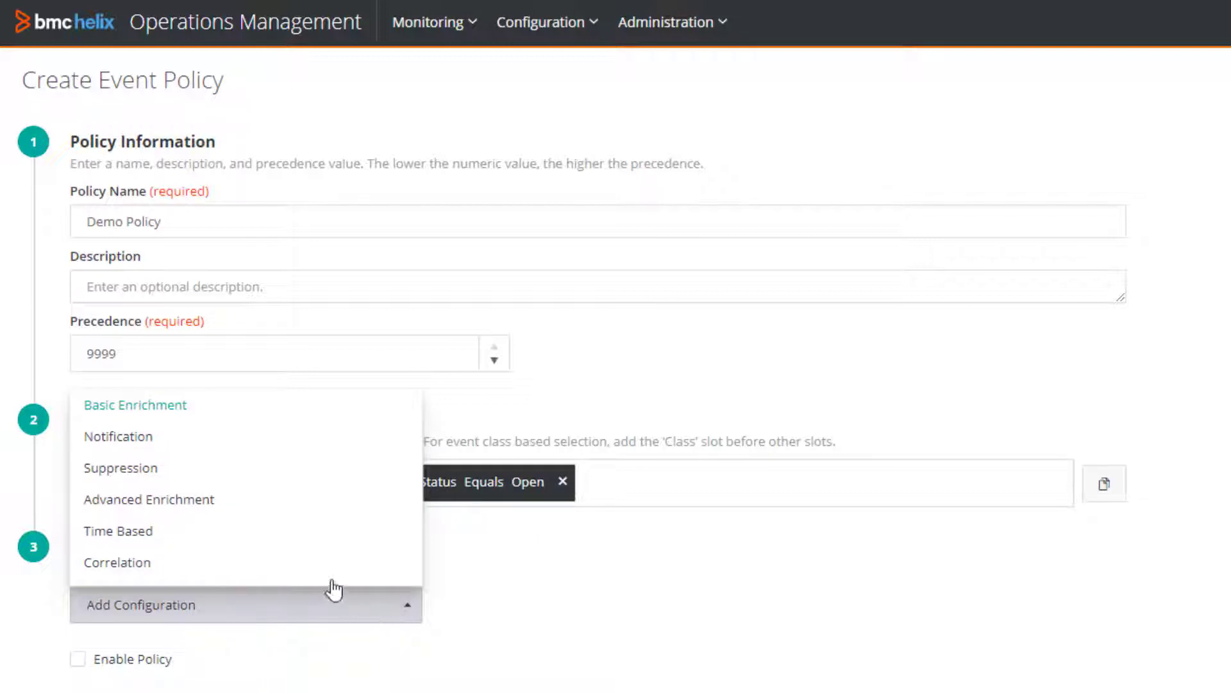
Add an Advanced Enrichment configuration to the policy
{"action": "left_click", "coordinate": [209, 500]}
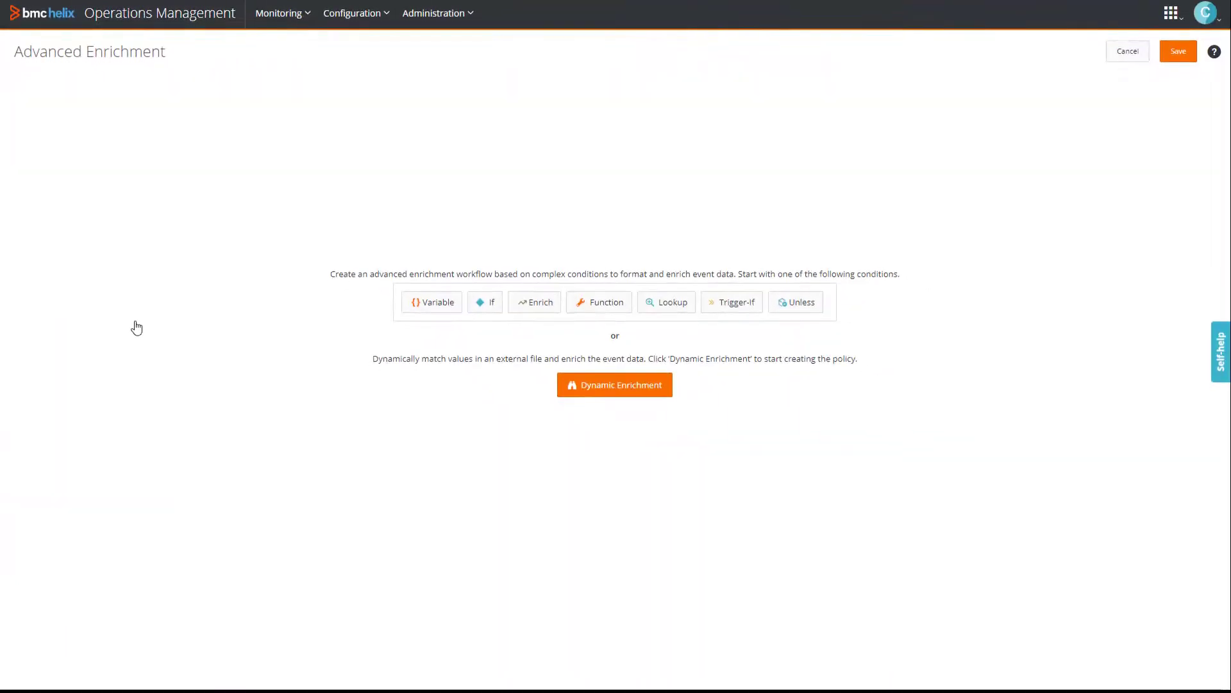
Start a Dynamic Enrichment workflow in the Advanced Enrichment configuration
{"action": "left_click", "coordinate": [565, 394]}
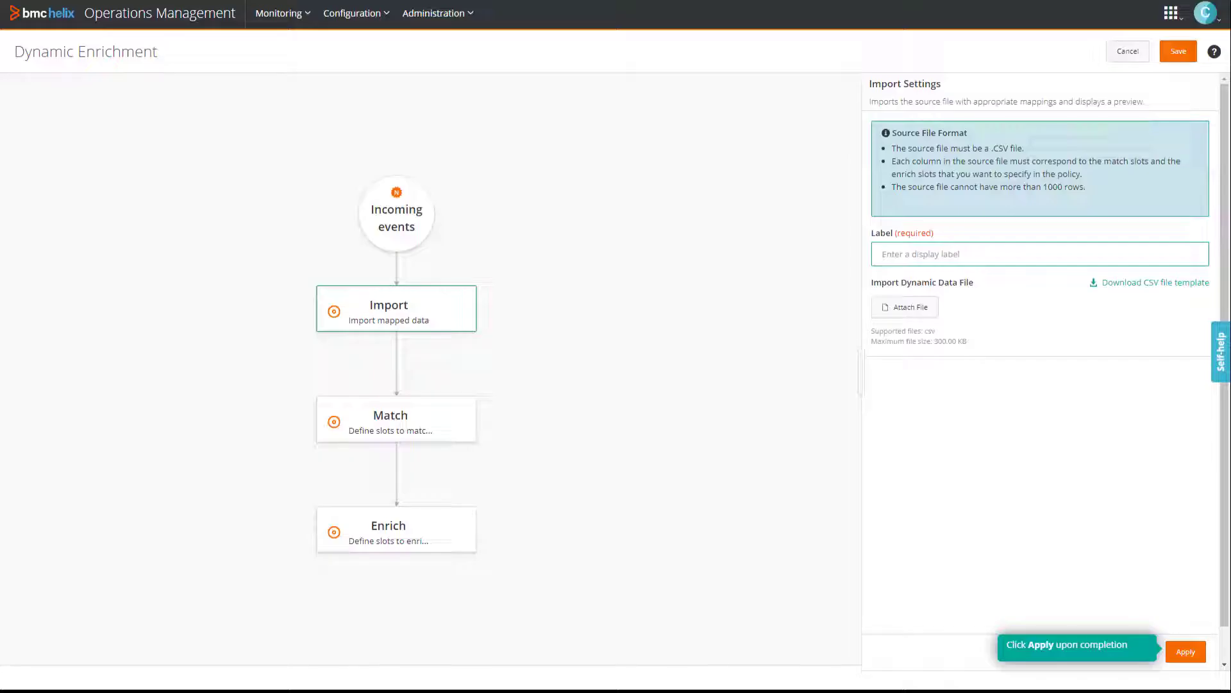
Attach Example data file.csv and label the import 'Dynamically enrich the owner information'
{"action": "left_click", "coordinate": [810, 424]}
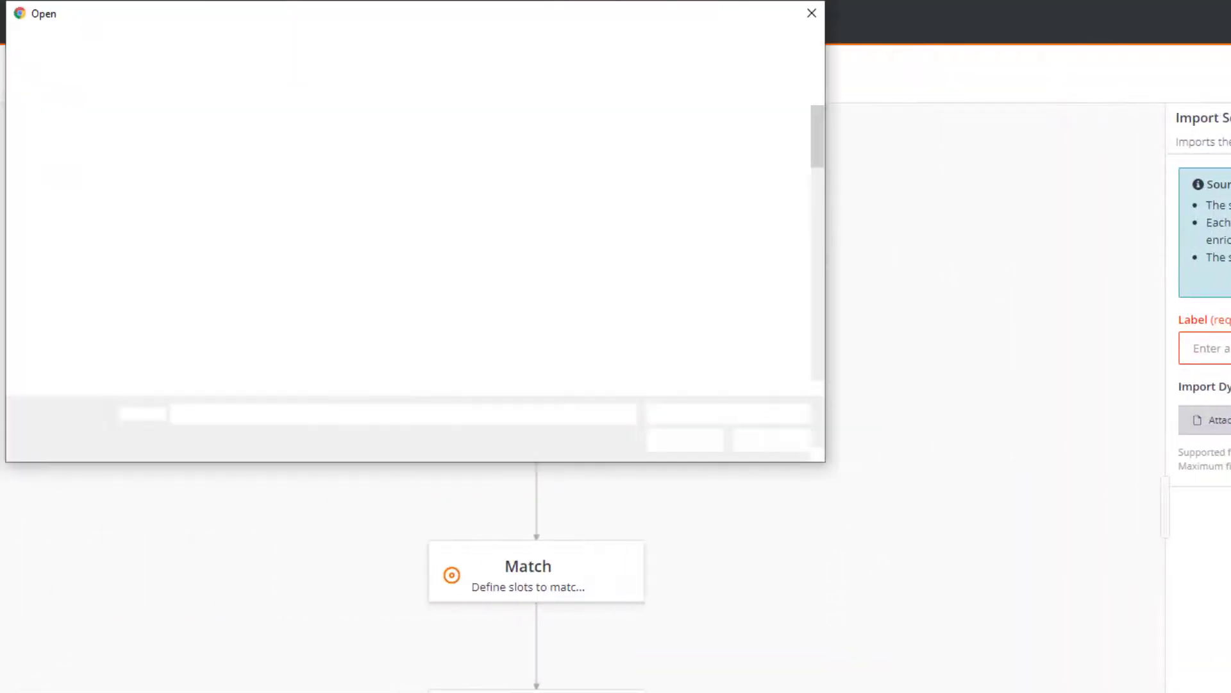
{"action": "left_click", "coordinate": [321, 126]}
{"action": "left_click", "coordinate": [685, 439]}
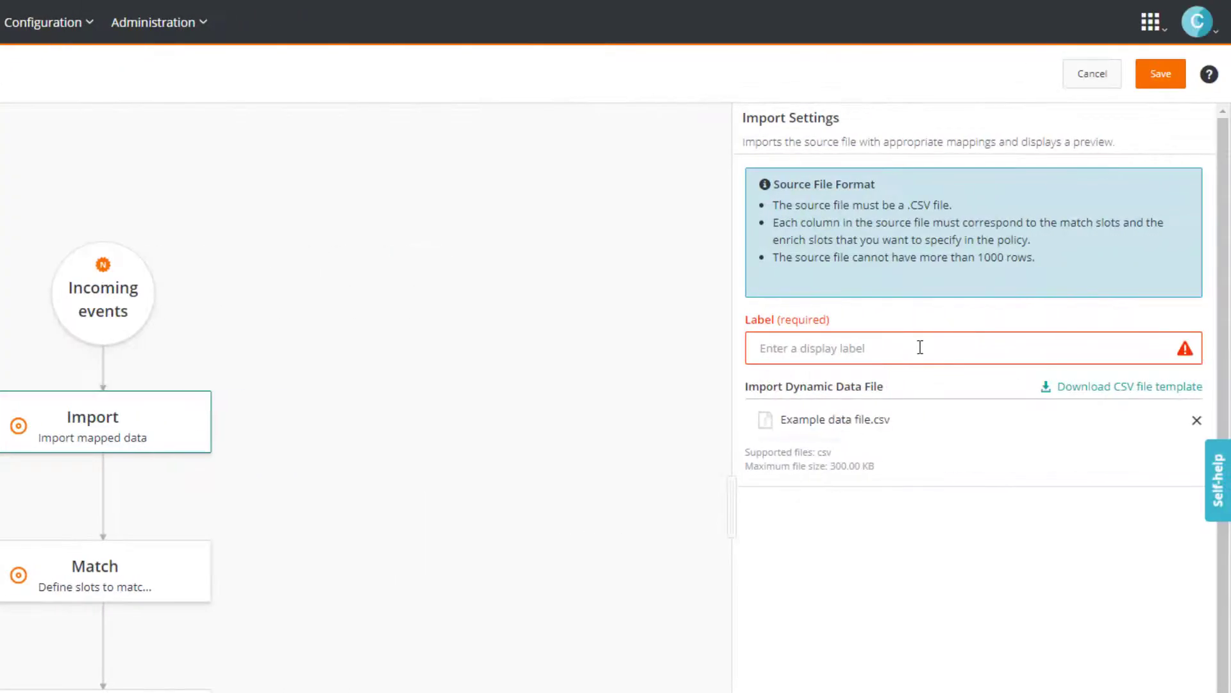
{"action": "type", "text": "Dynamically enrich the owner information"}
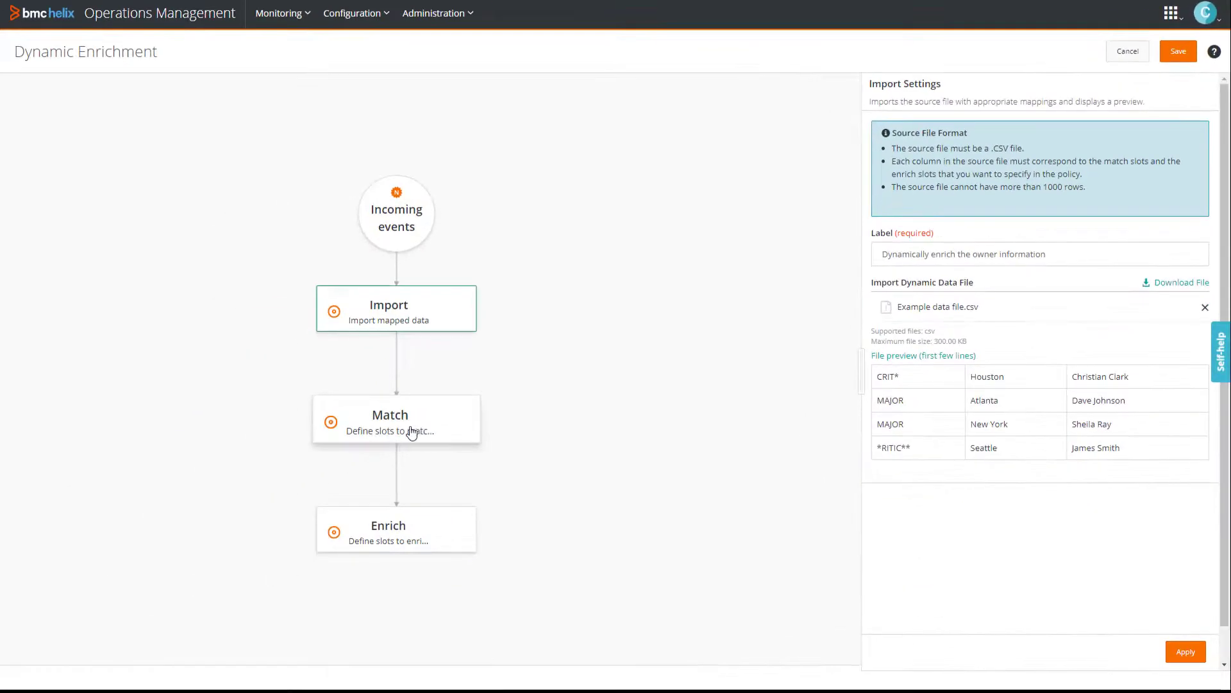
Label the Match step 'Match the severity and location' and preview the data file rows
{"action": "left_click", "coordinate": [411, 433]}
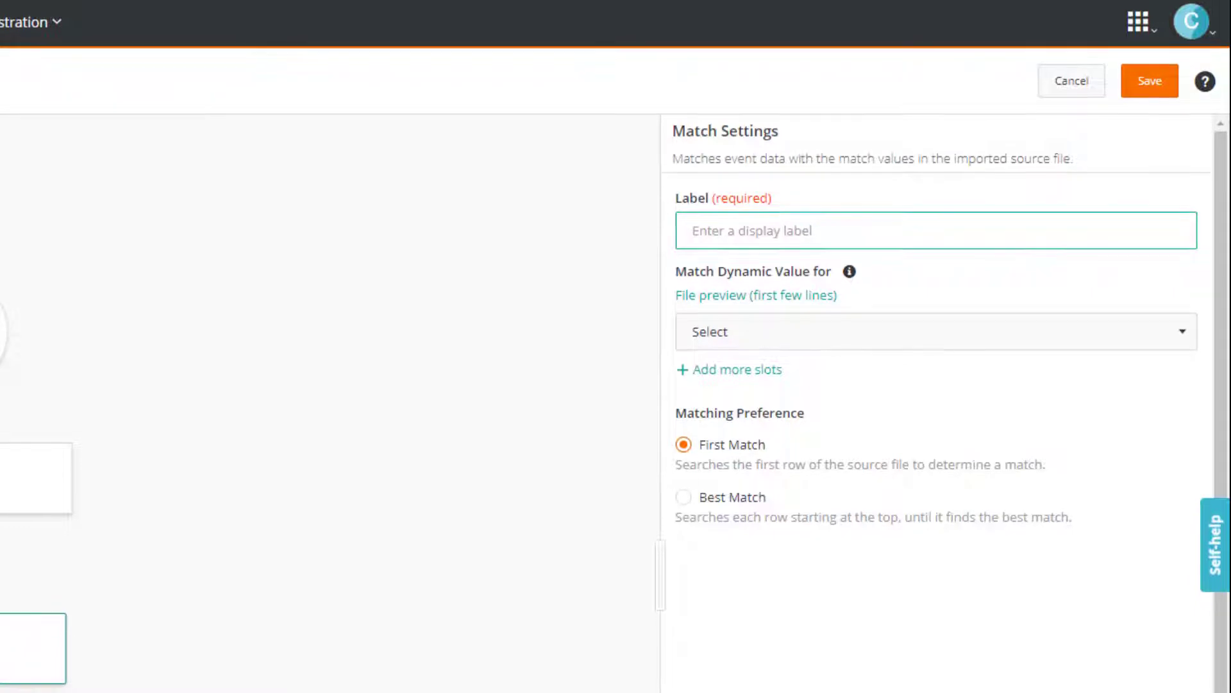
{"action": "type", "text": "Match the severity and location"}
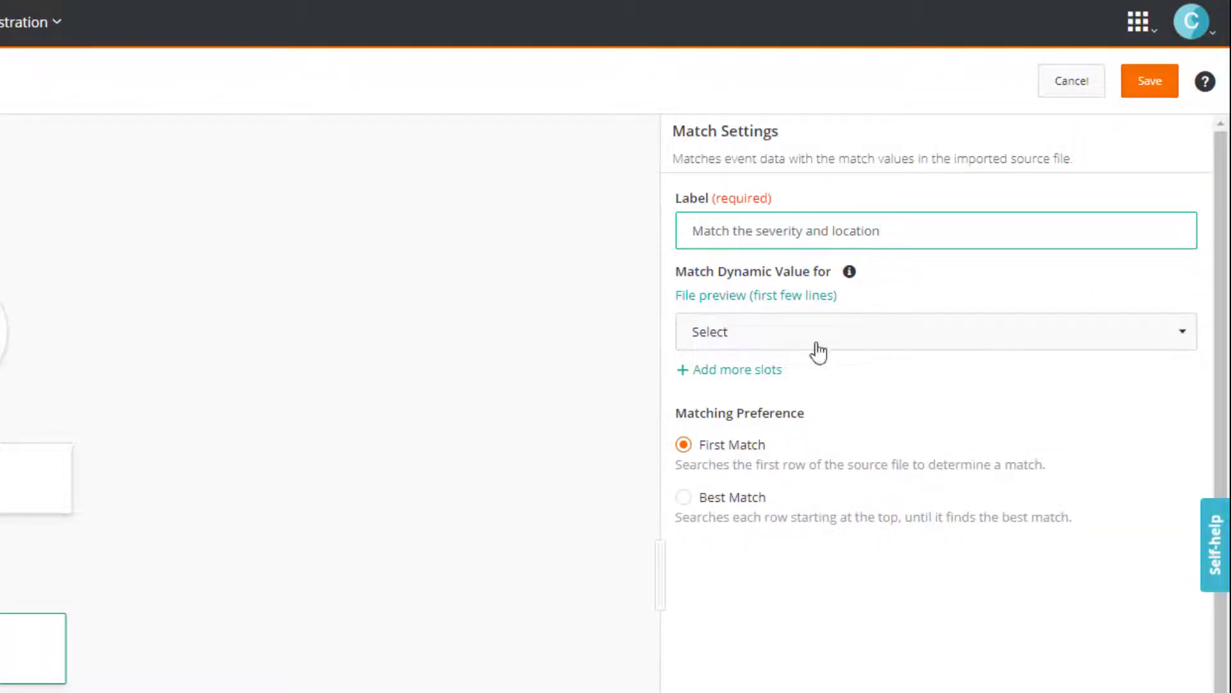
{"action": "left_click", "coordinate": [787, 293]}
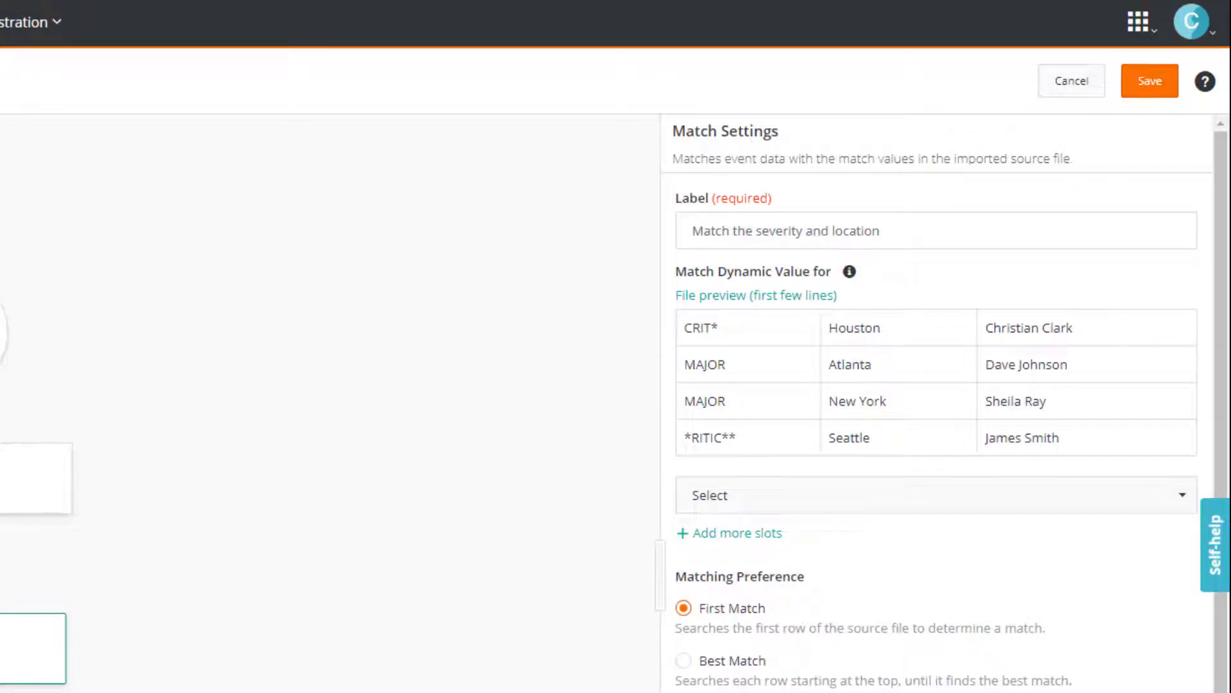
Match on Severity as the first slot and Location as a second slot
{"action": "left_click", "coordinate": [1033, 504]}
{"action": "type", "text": "Sever"}
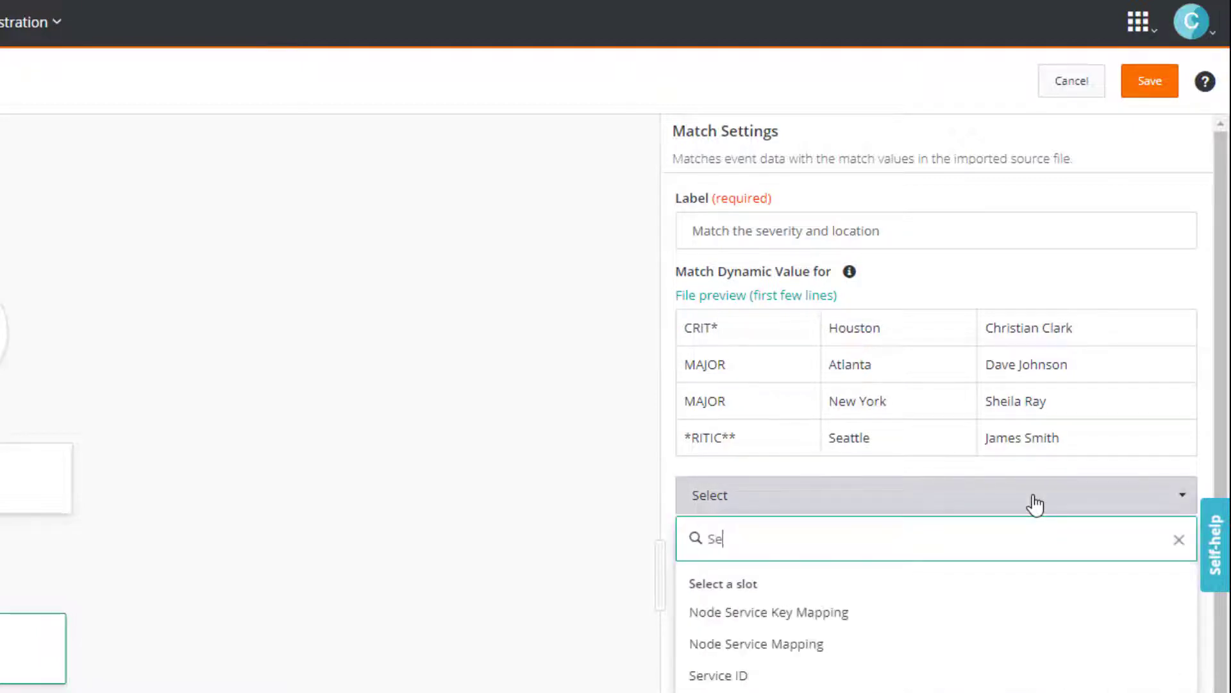
{"action": "left_click", "coordinate": [718, 612]}
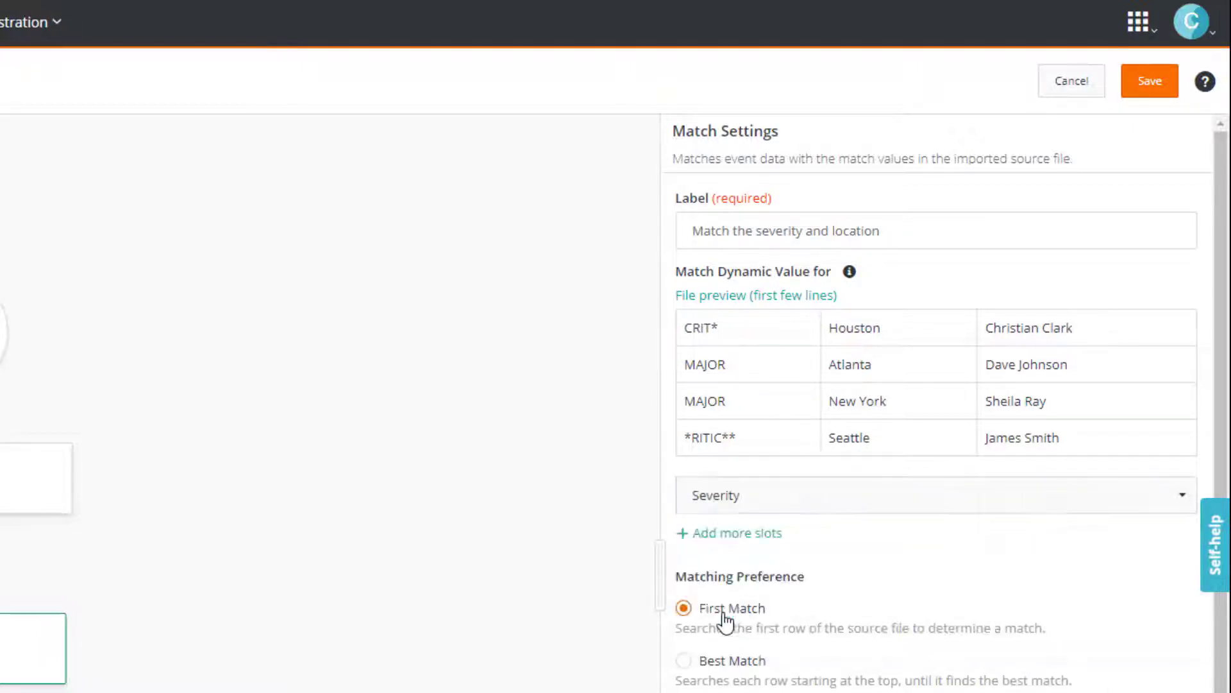
{"action": "left_click", "coordinate": [732, 532]}
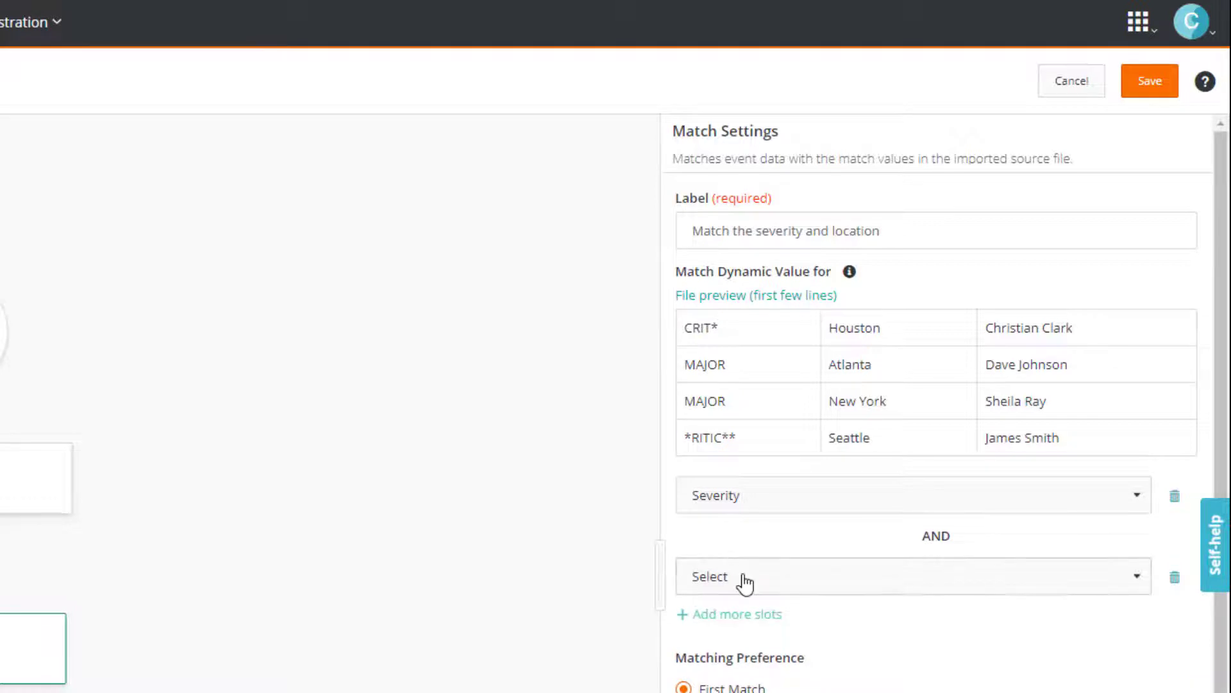
{"action": "left_click", "coordinate": [744, 580]}
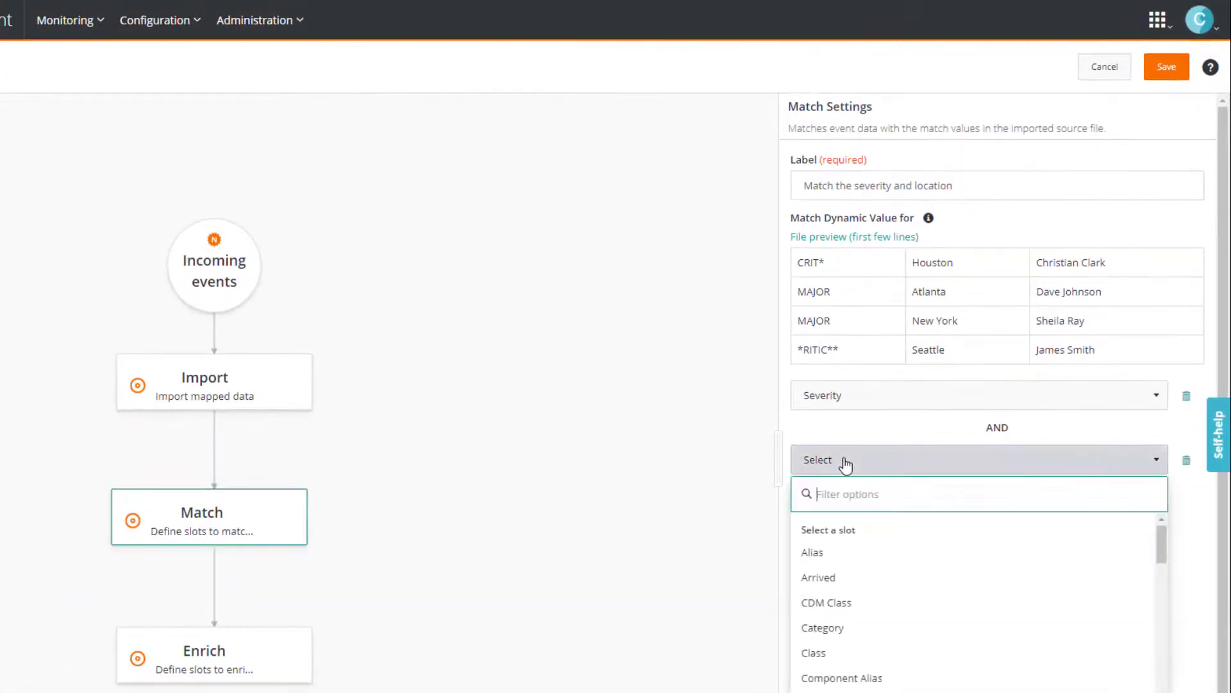
{"action": "type", "text": "Locat"}
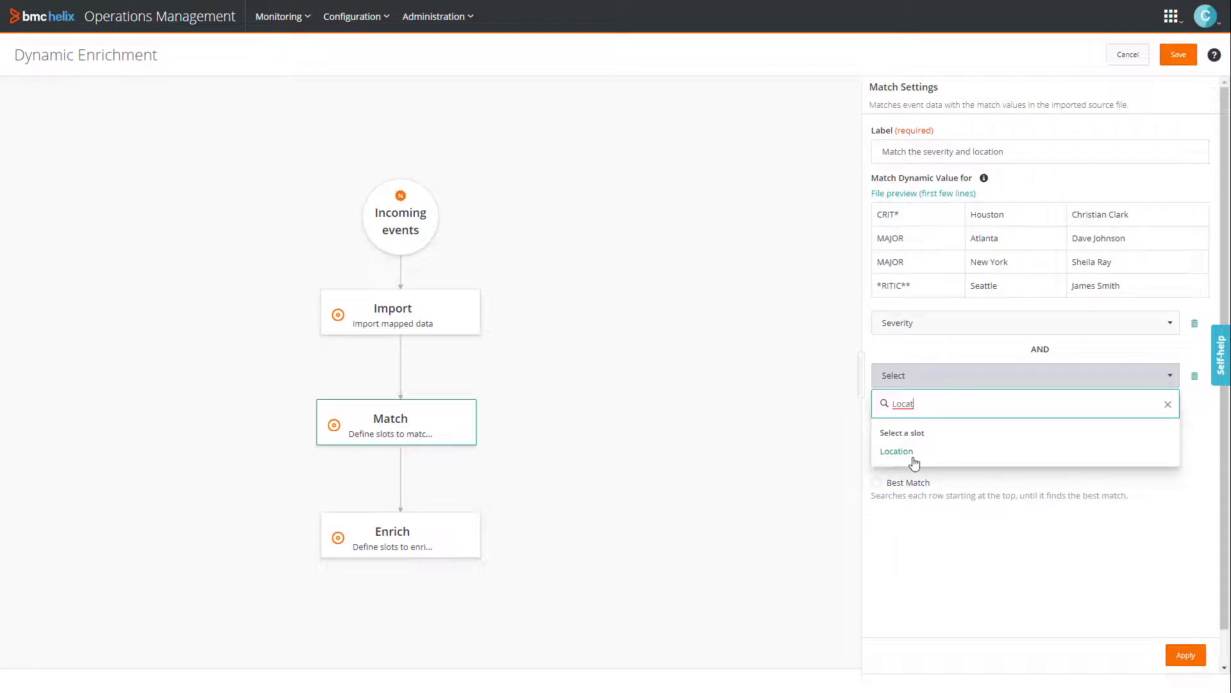
{"action": "left_click", "coordinate": [914, 457]}
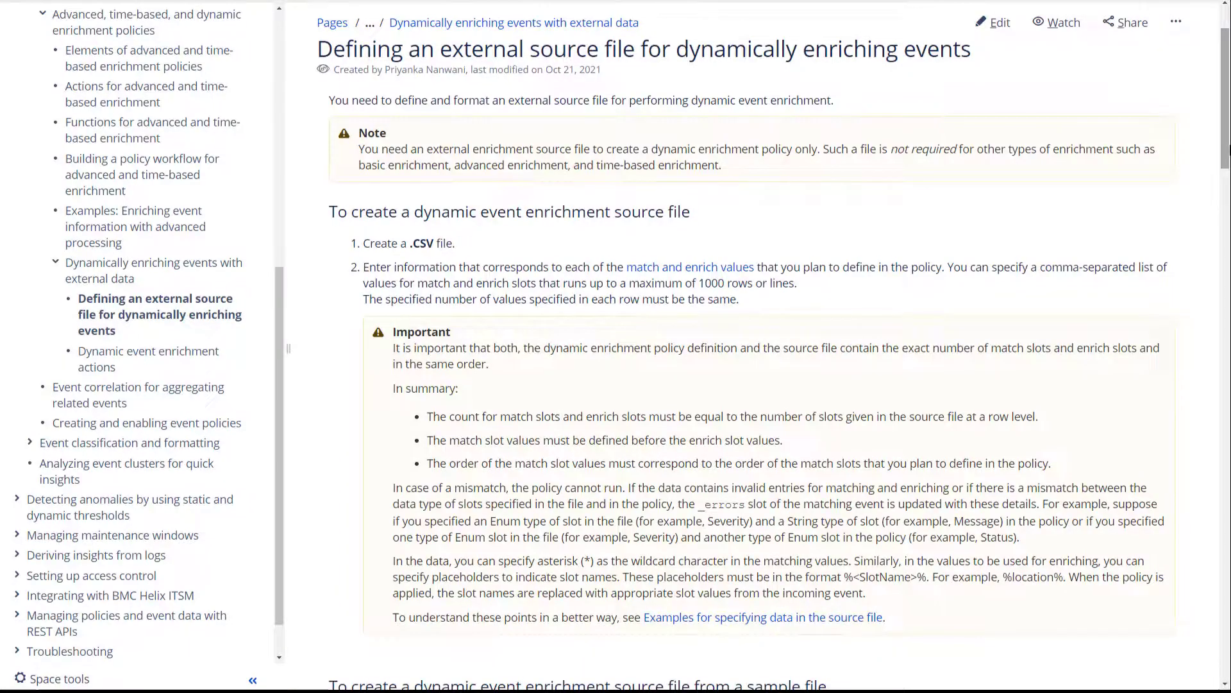
Scroll through the documentation to review the Example 2 placeholder table
{"action": "left_click_drag", "start_coordinate": [1229, 149], "coordinate": [1229, 423]}
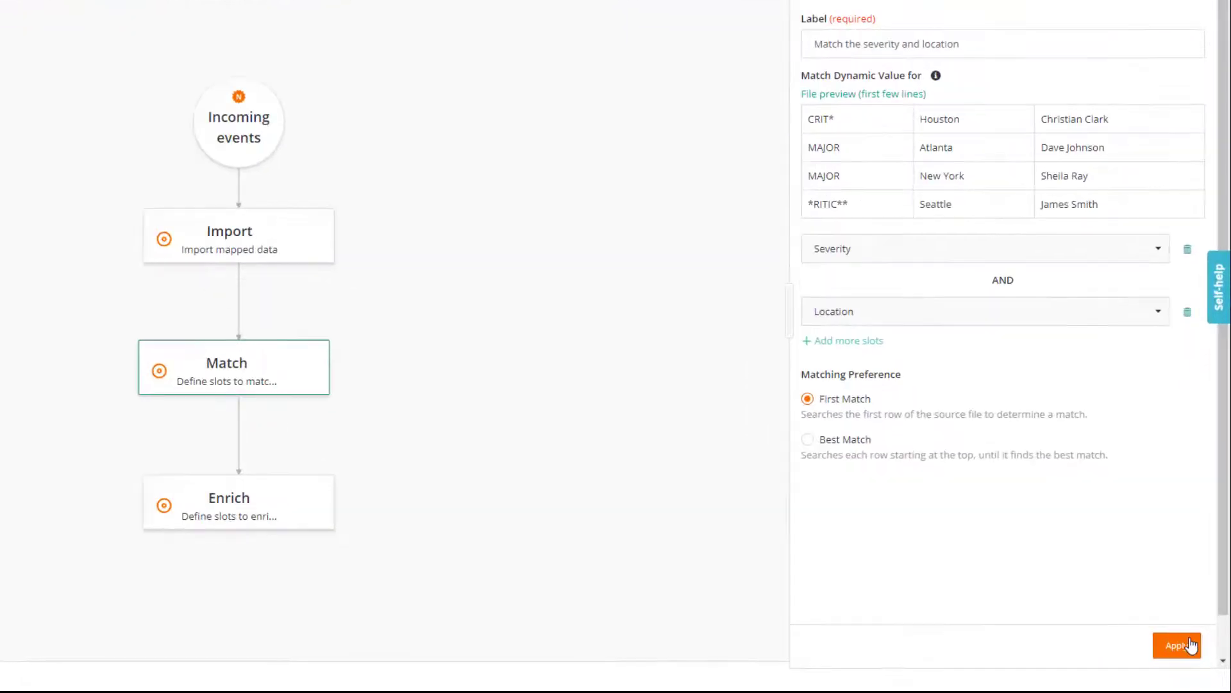
Apply the match settings, then label the Enrich step 'Enrich the owner information' enriching the Owner slot
{"action": "left_click", "coordinate": [1182, 651]}
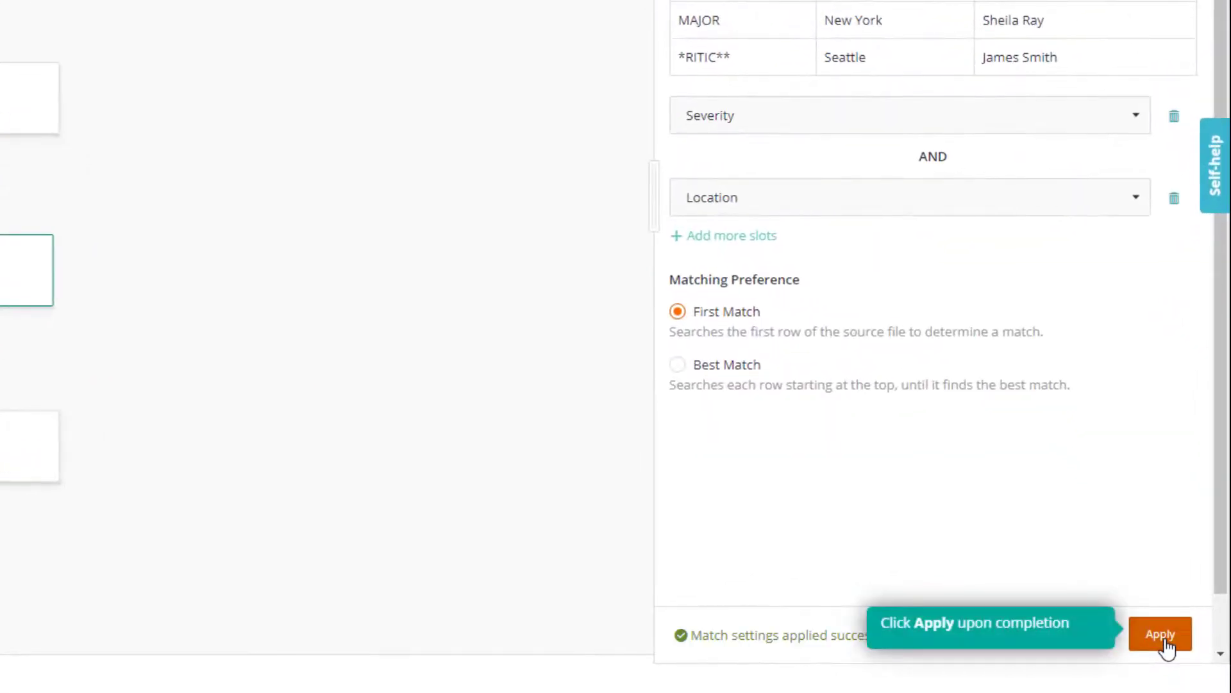
{"action": "left_click", "coordinate": [468, 555]}
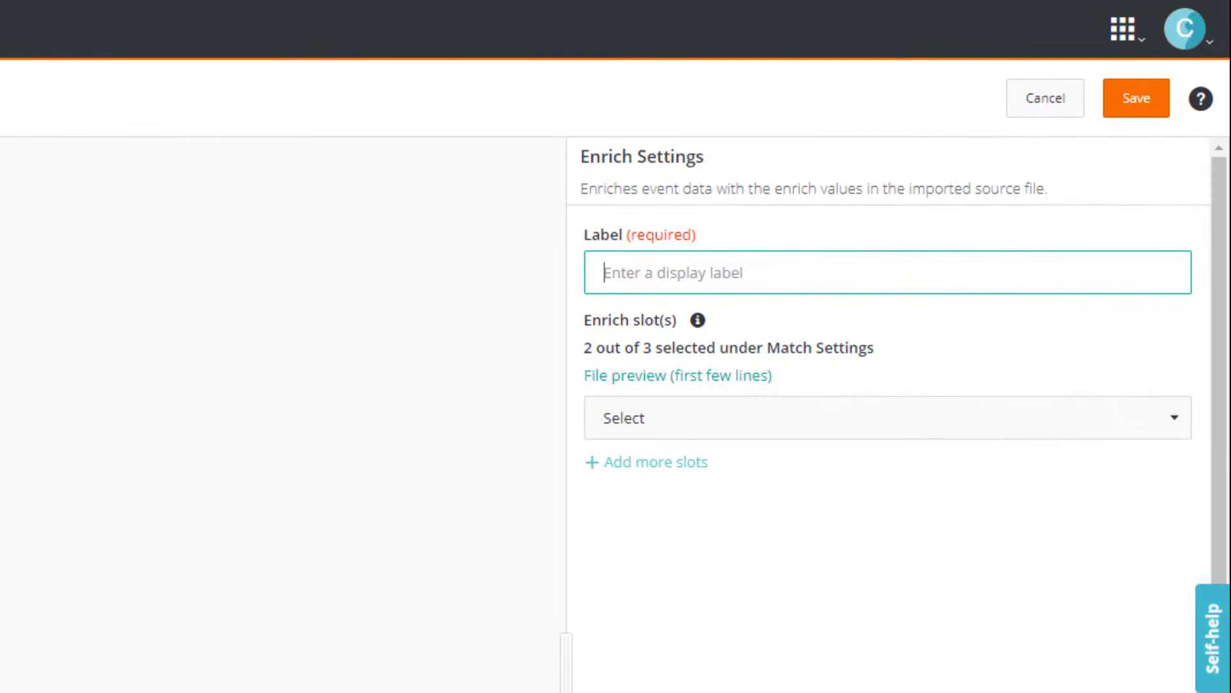
{"action": "type", "text": "Enrich the owner information"}
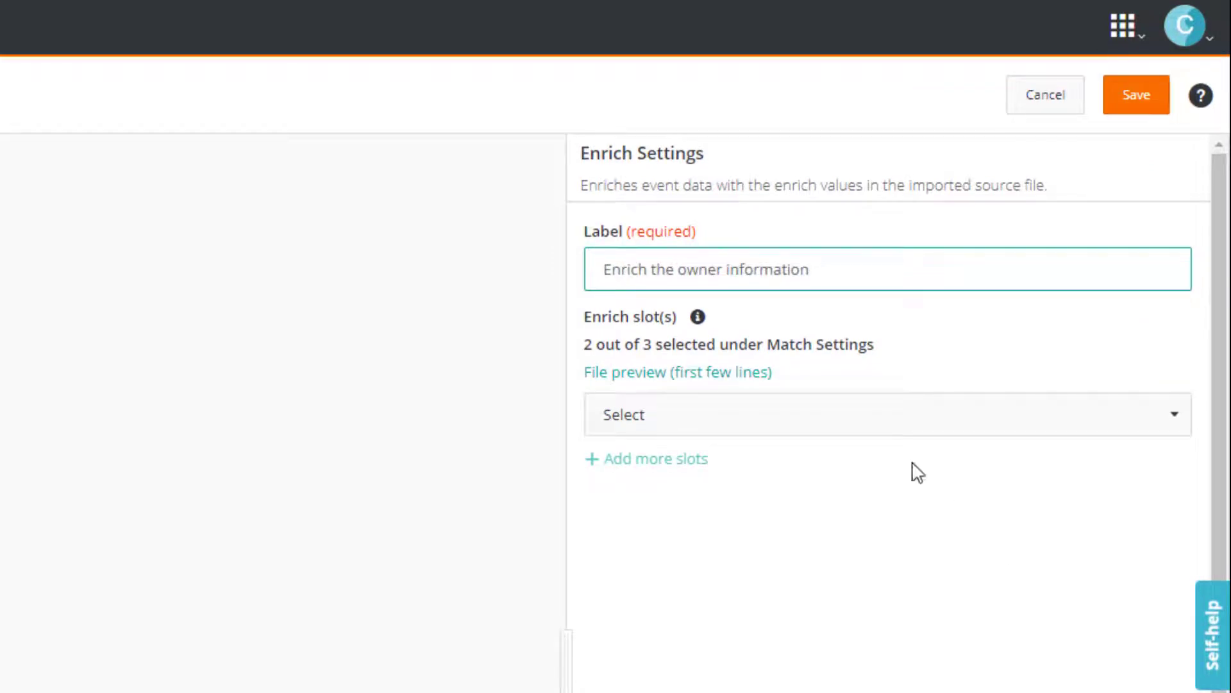
{"action": "left_click", "coordinate": [824, 414]}
{"action": "type", "text": "O"}
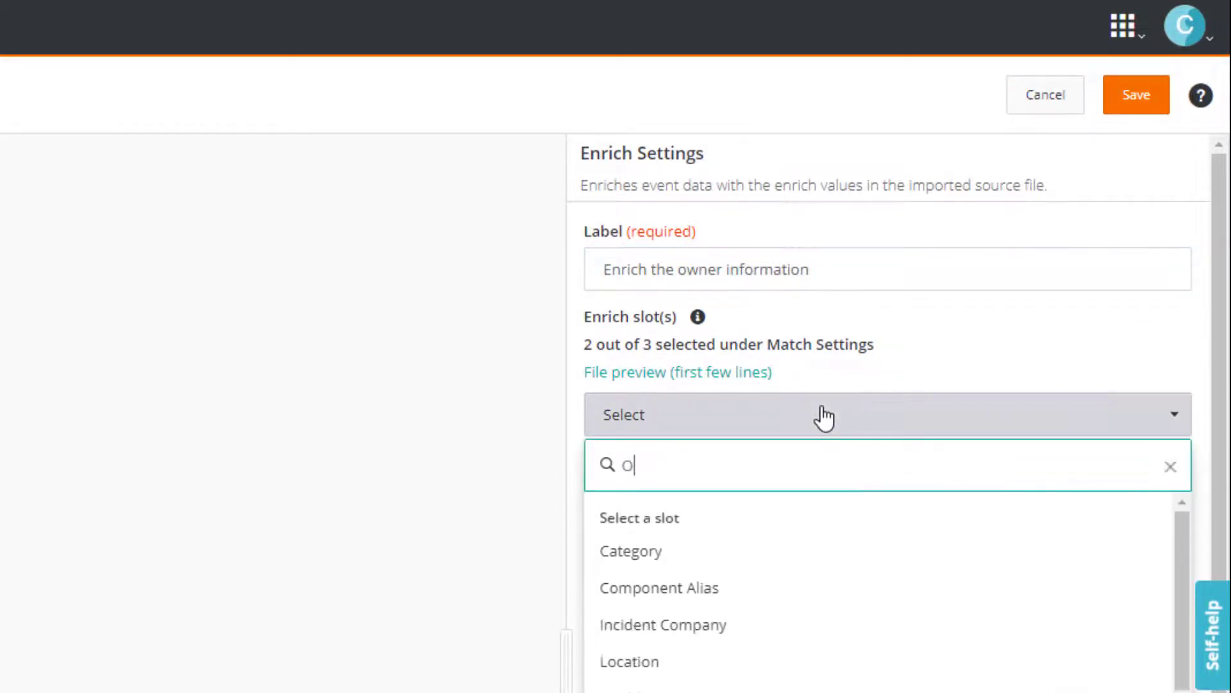
{"action": "type", "text": "wner"}
{"action": "left_click", "coordinate": [660, 549]}
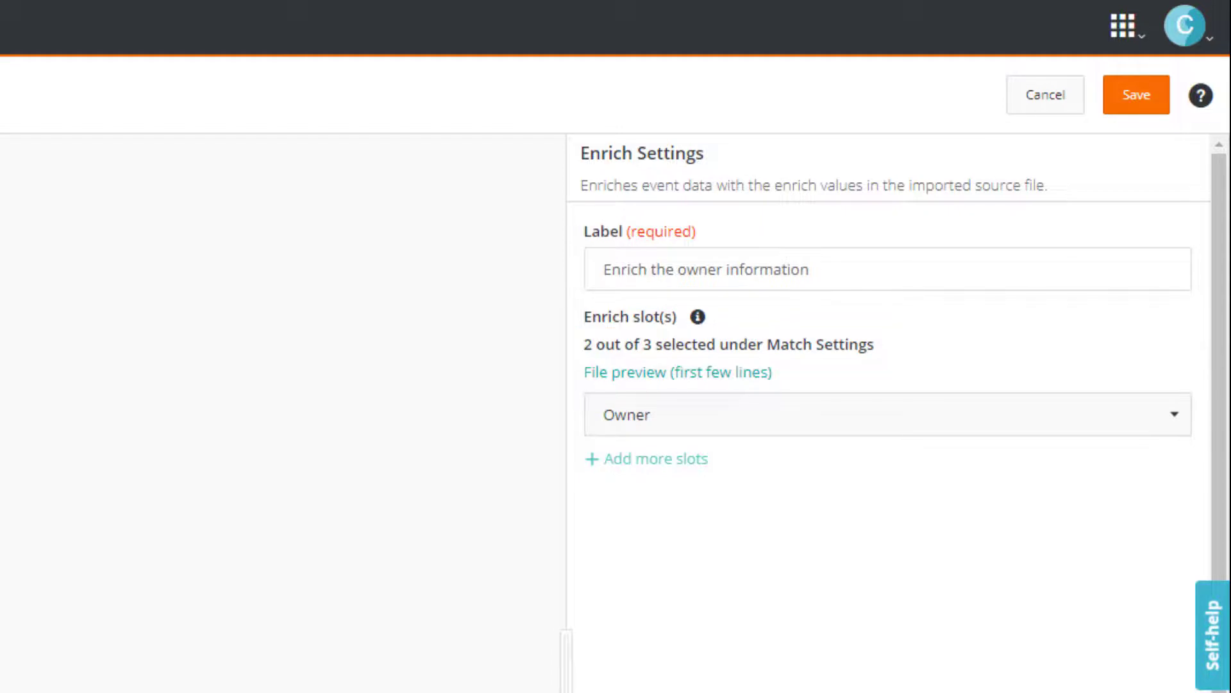
{"action": "left_click", "coordinate": [738, 372]}
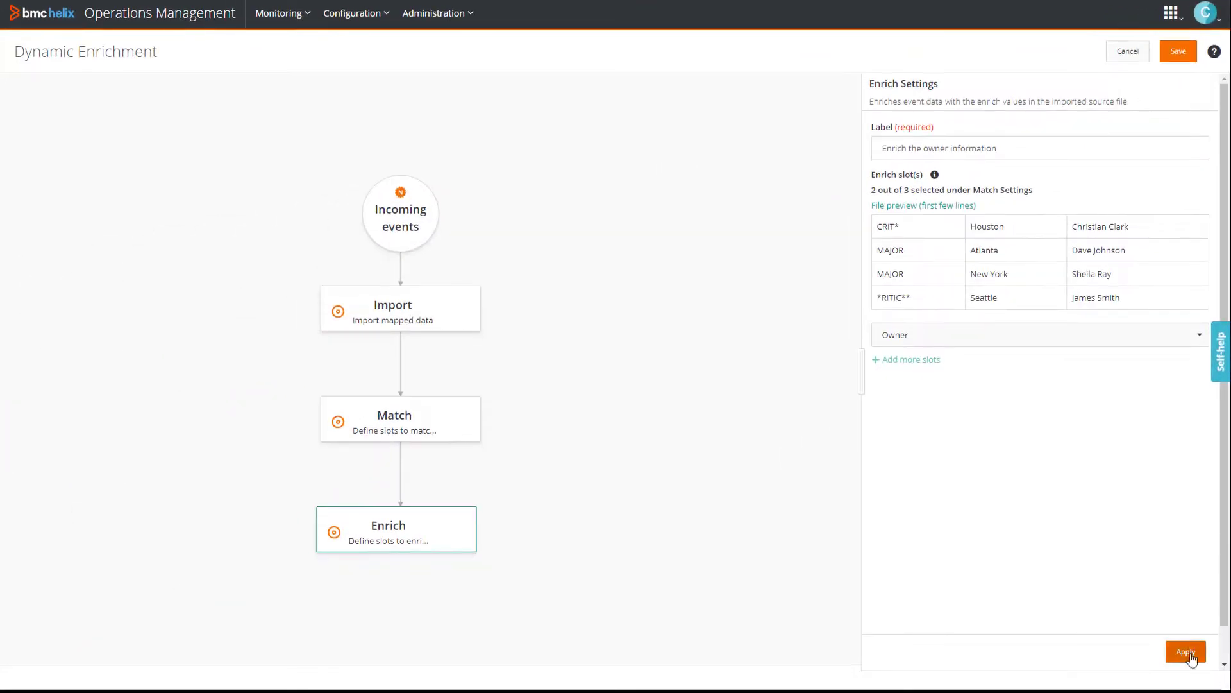
Apply the Owner enrichment, save the workflow, enable the policy and create Demo Policy
{"action": "left_click", "coordinate": [1190, 655]}
{"action": "left_click", "coordinate": [1178, 53]}
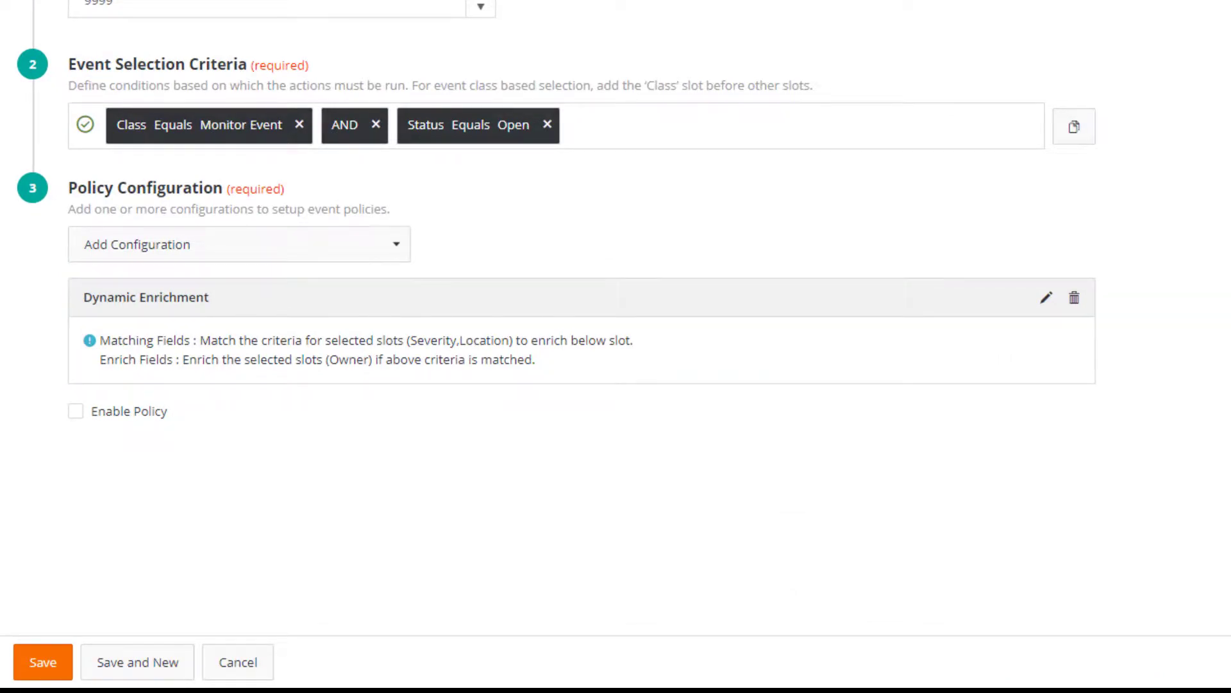
{"action": "left_click", "coordinate": [75, 411]}
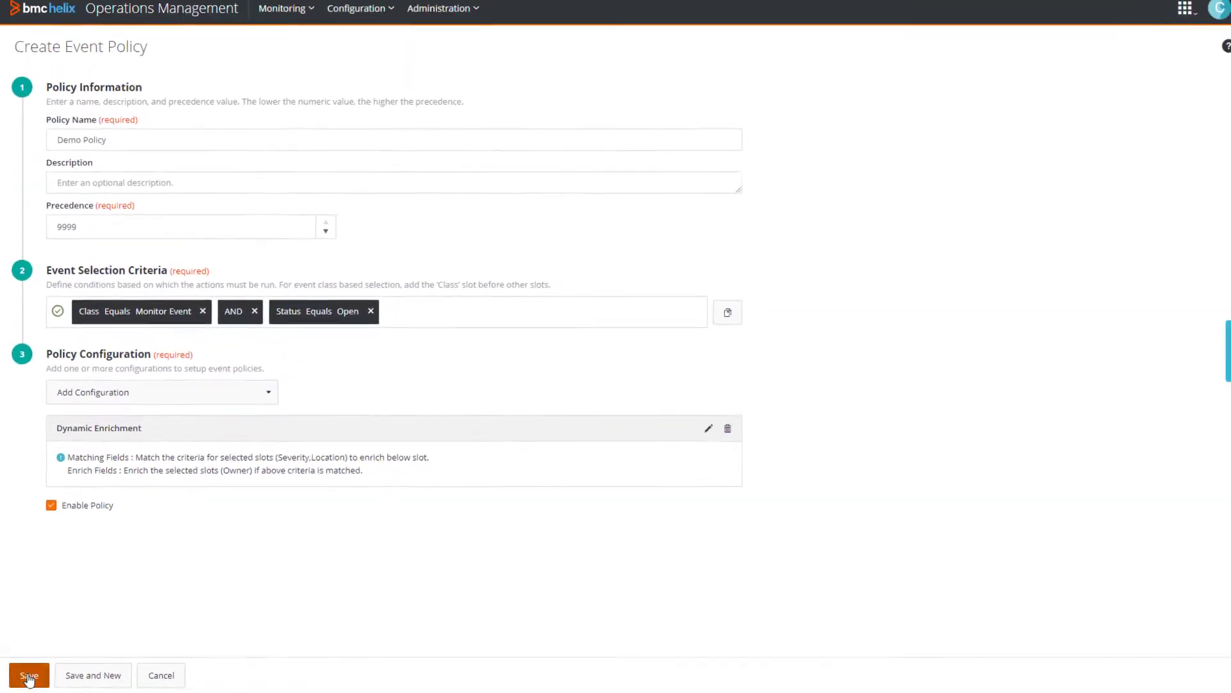
{"action": "left_click", "coordinate": [29, 676]}
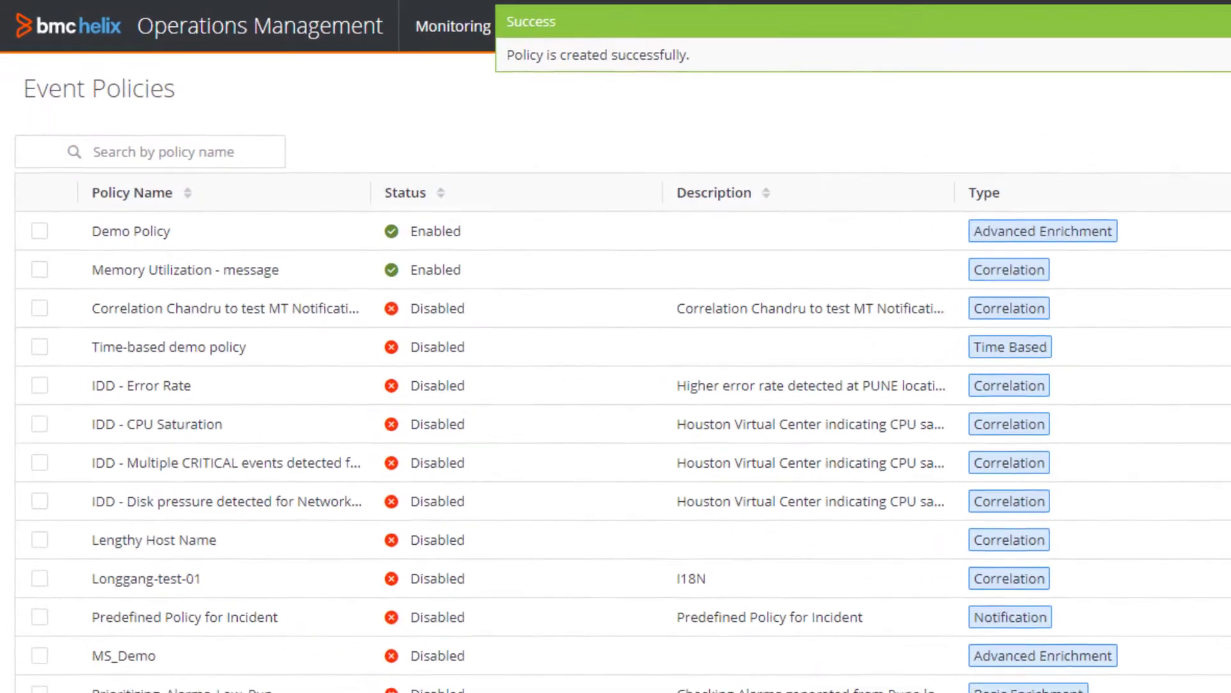